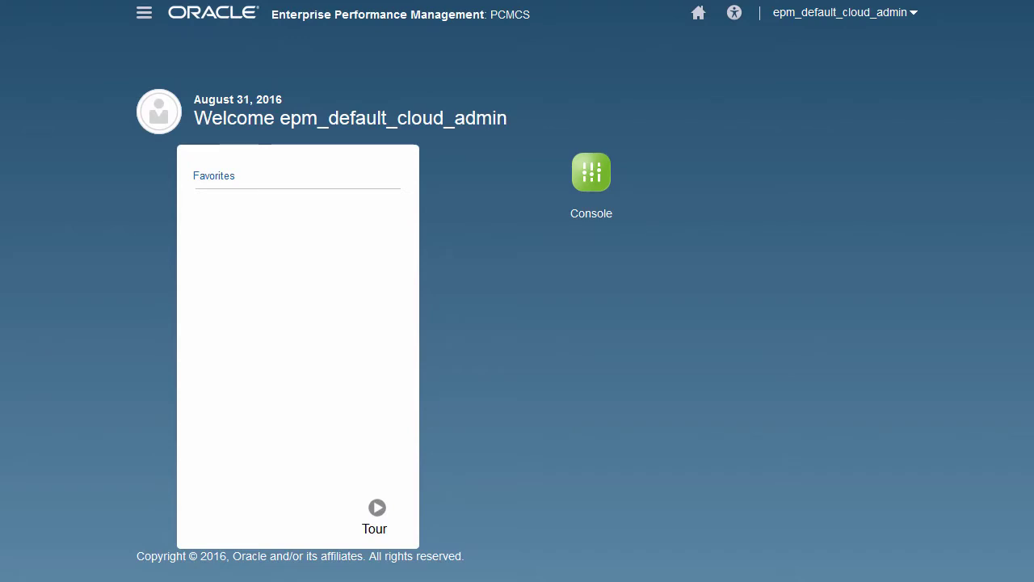
Import the BksML30 sample Management Ledger application and acknowledge the LCM import notice
left_click(590, 174)
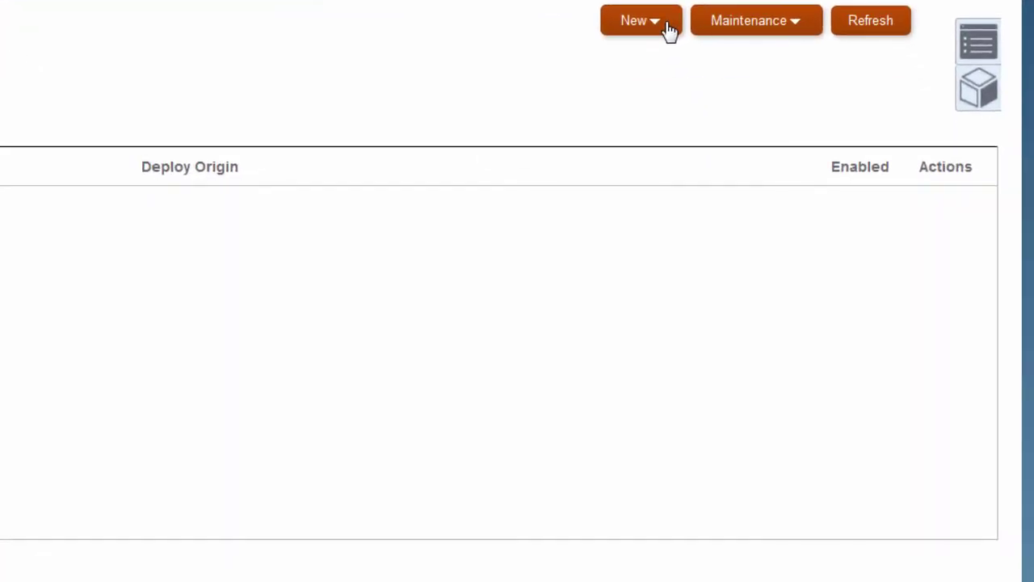
left_click(690, 64)
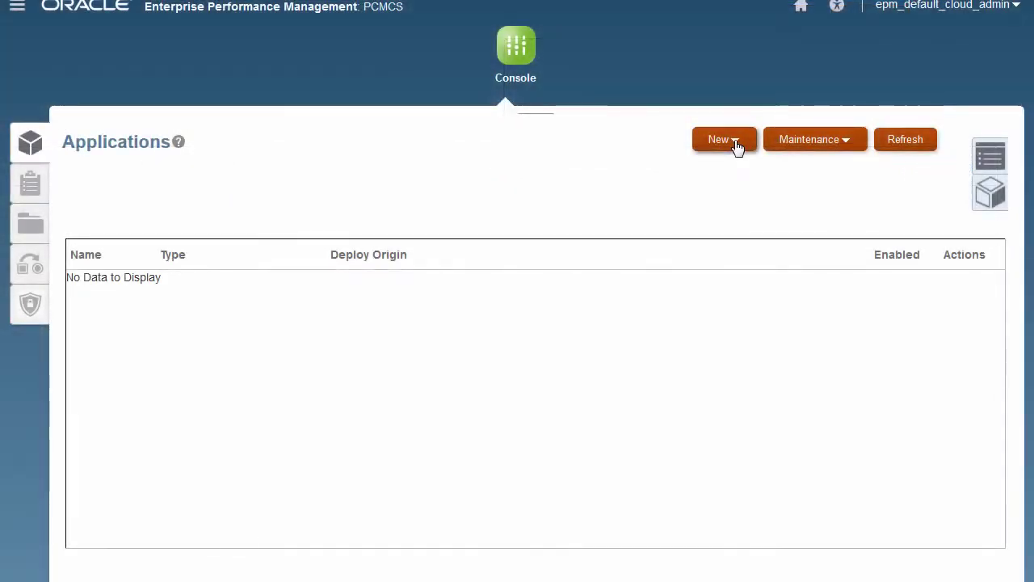
left_click(735, 143)
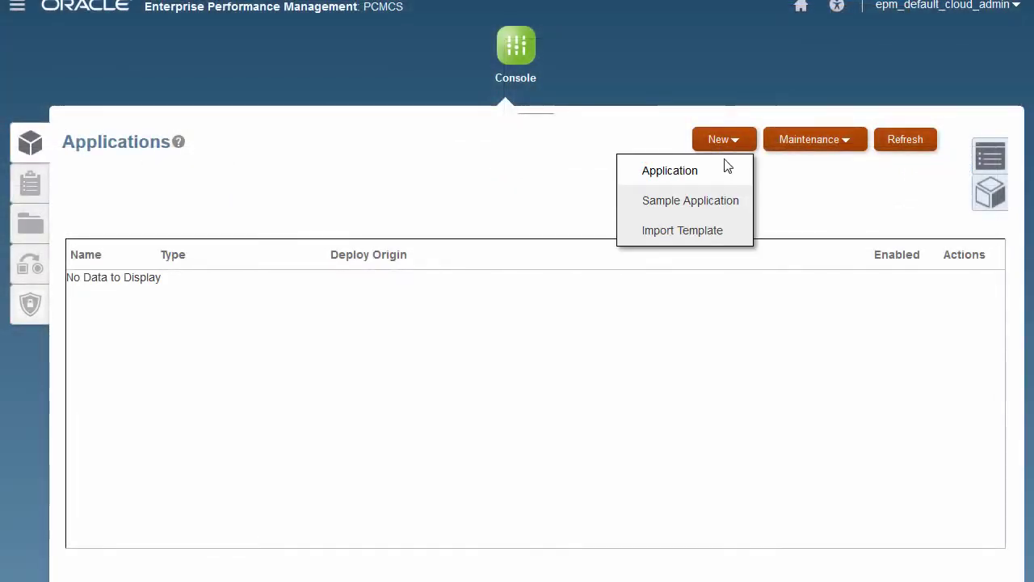
left_click(691, 202)
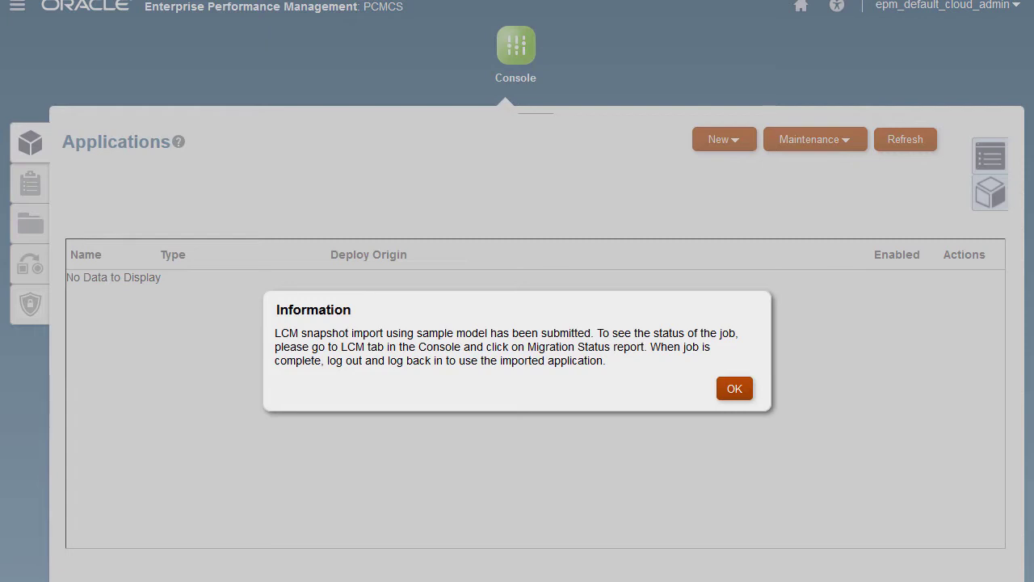
left_click(740, 397)
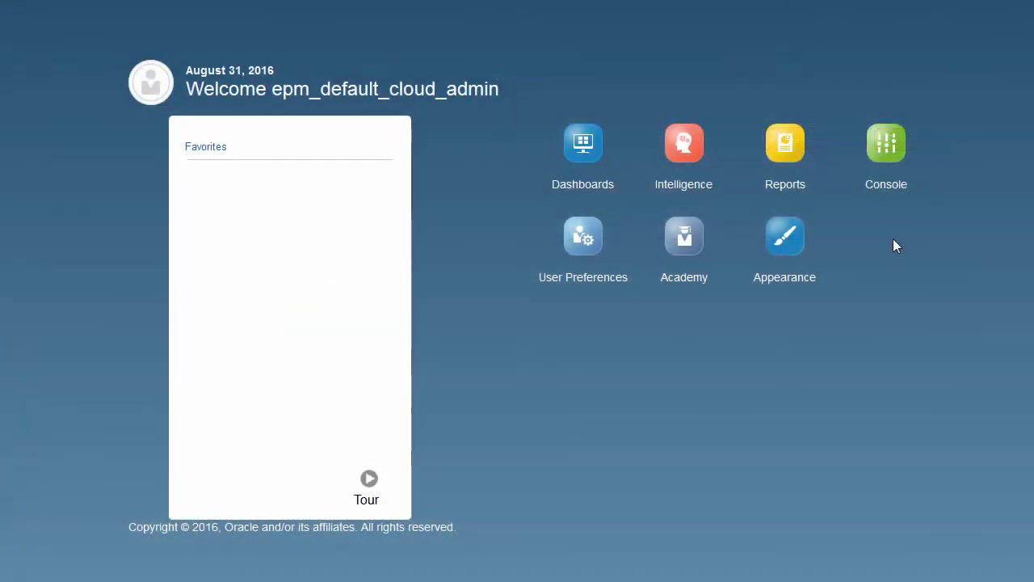
Check BksML30 in the Console and bring up its actions to review its rule sets
left_click(886, 185)
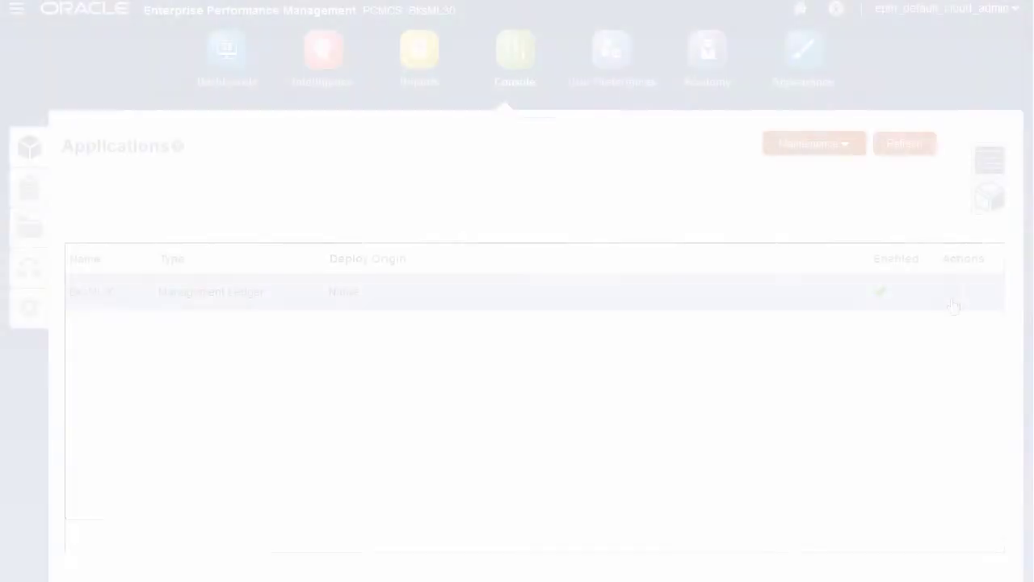
left_click(954, 258)
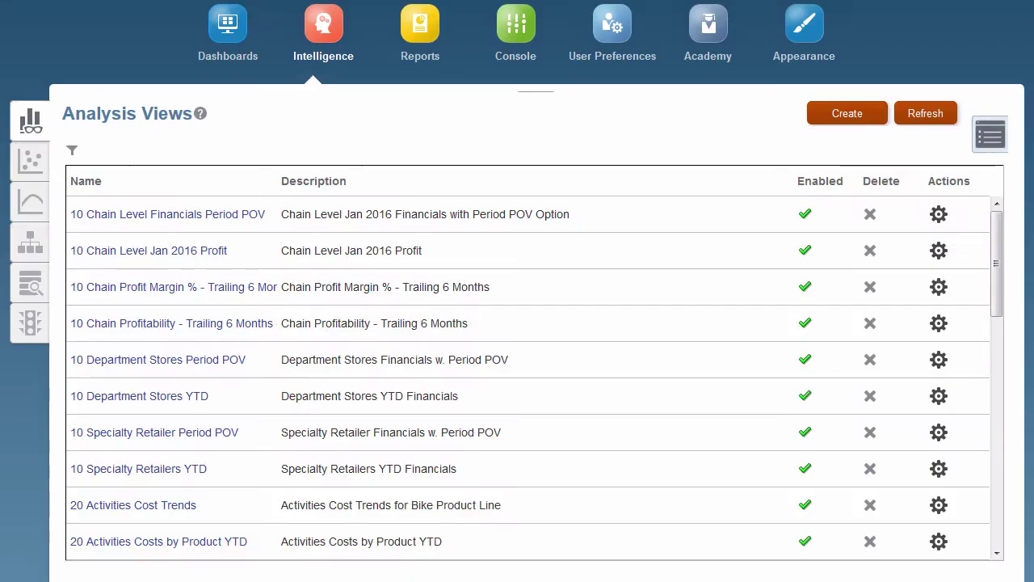
View the Customer Population Profit Curve chart, then show the new-application options in Console
left_click(41, 215)
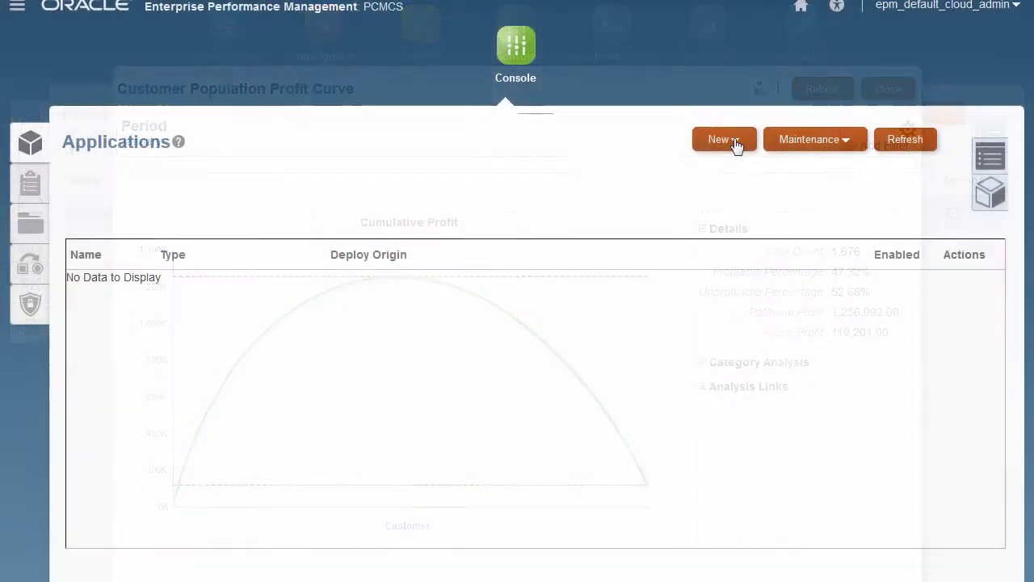
left_click(731, 141)
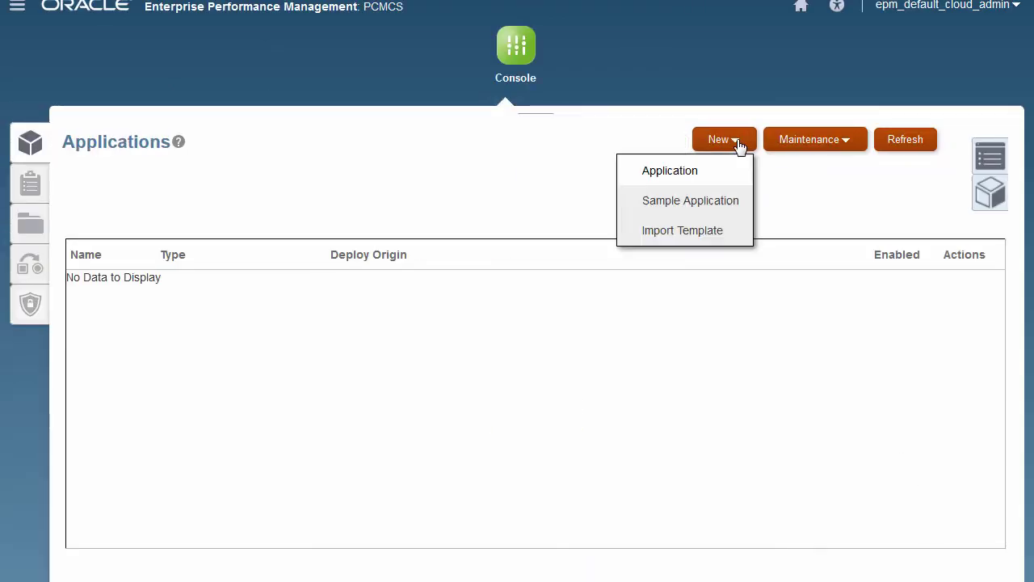
Create application Test Ap with a description, Rule dimension 'Rule' and Balance dimension 'Balance'
left_click(673, 175)
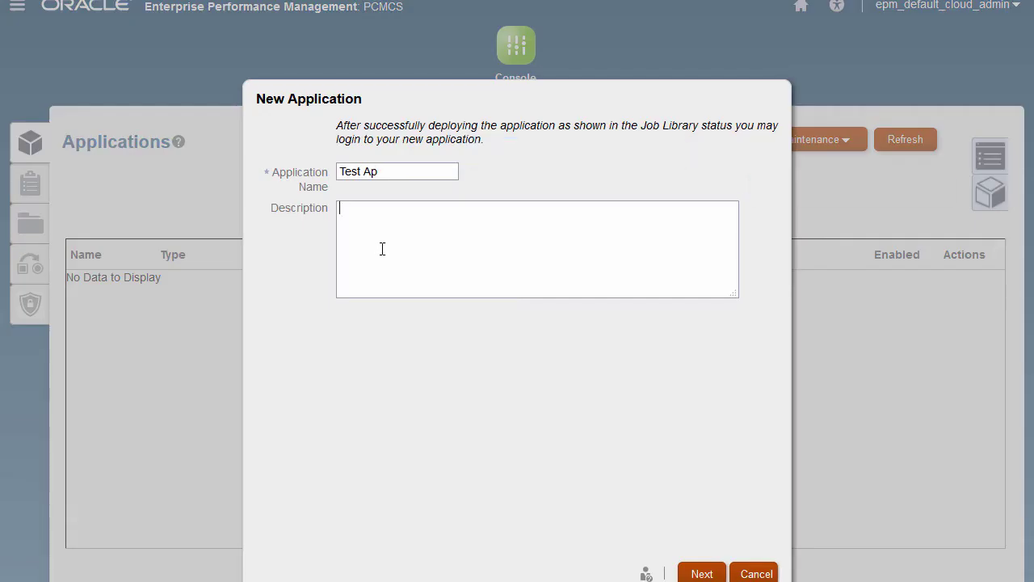
type("This is where we get started.")
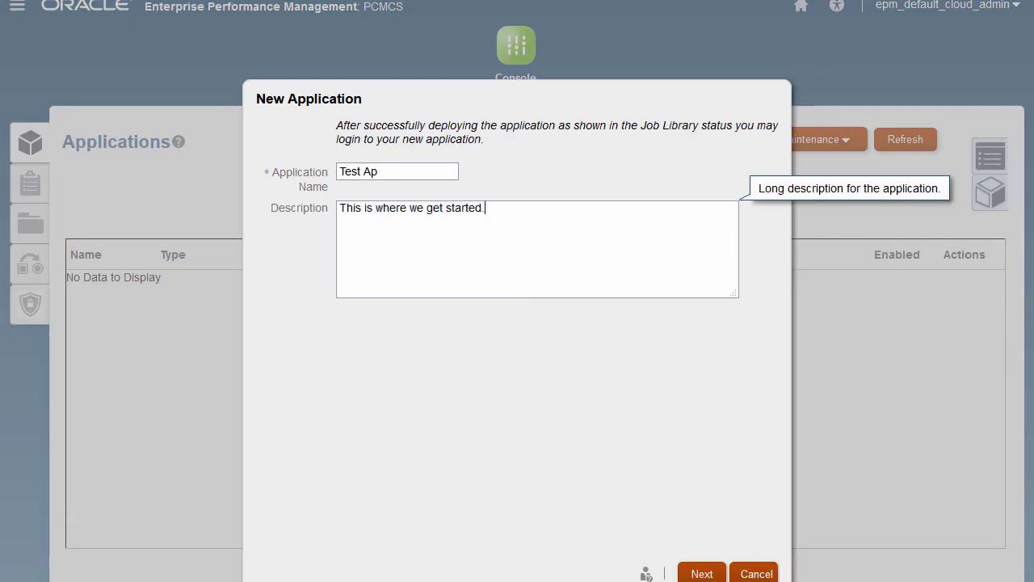
left_click(702, 574)
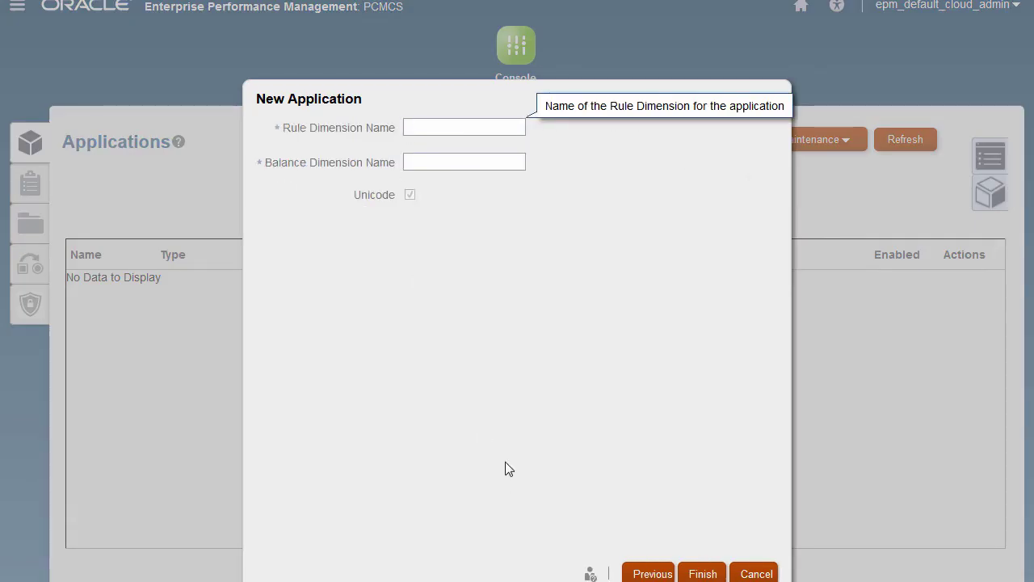
type("Rule")
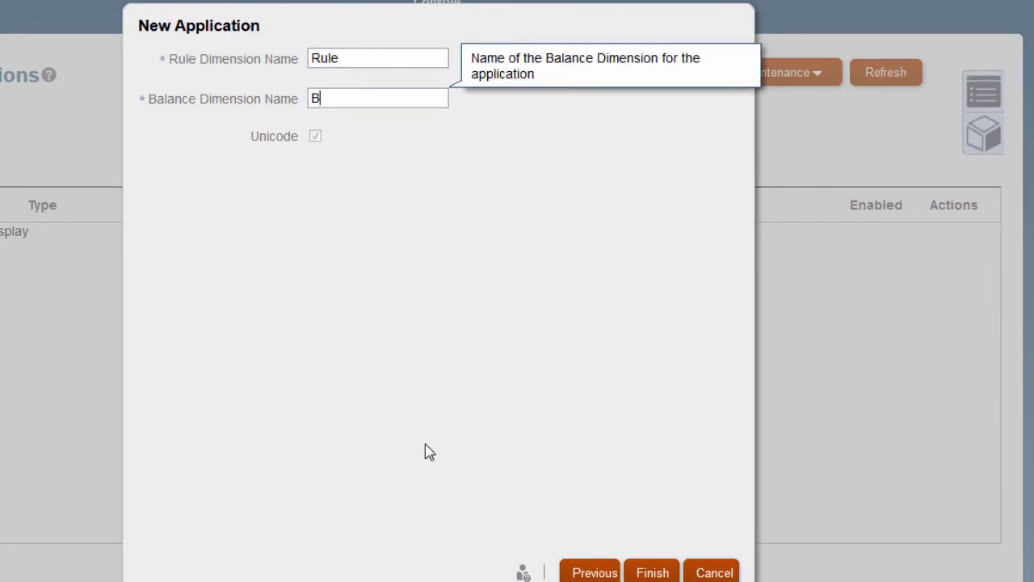
type("Balance")
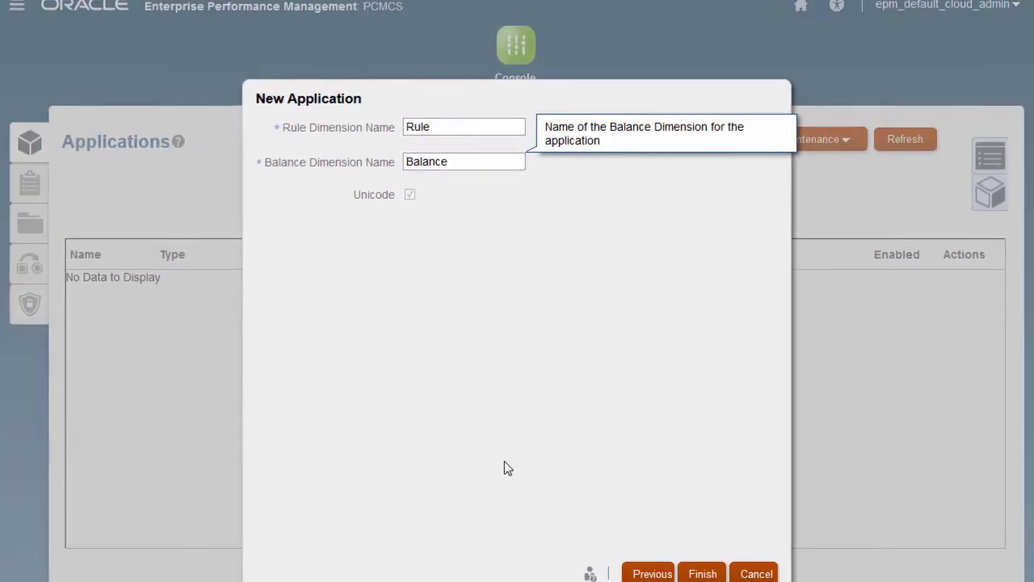
left_click(701, 573)
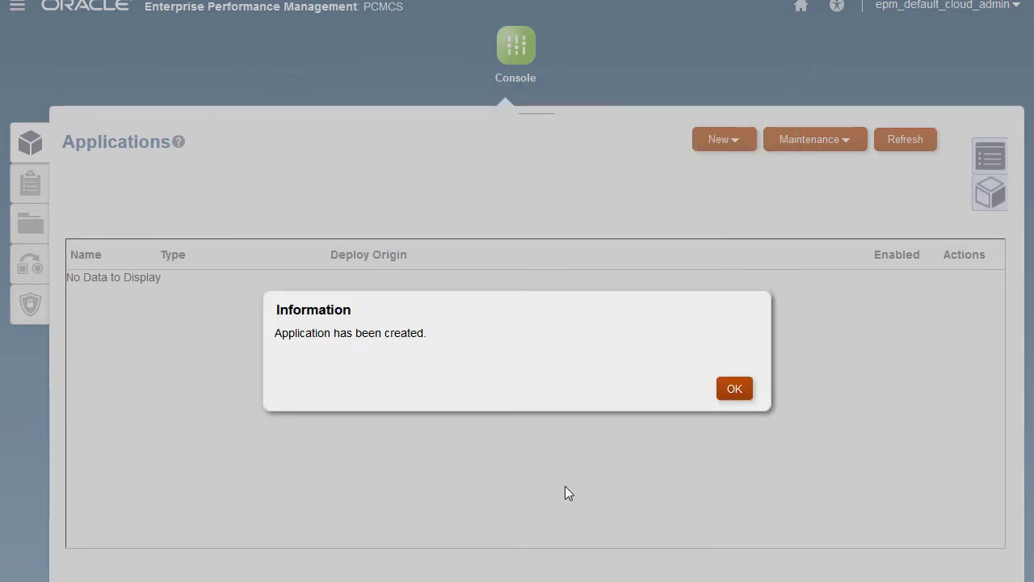
Dismiss the creation notice and review Test Ap's dimensions and member counts
left_click(735, 388)
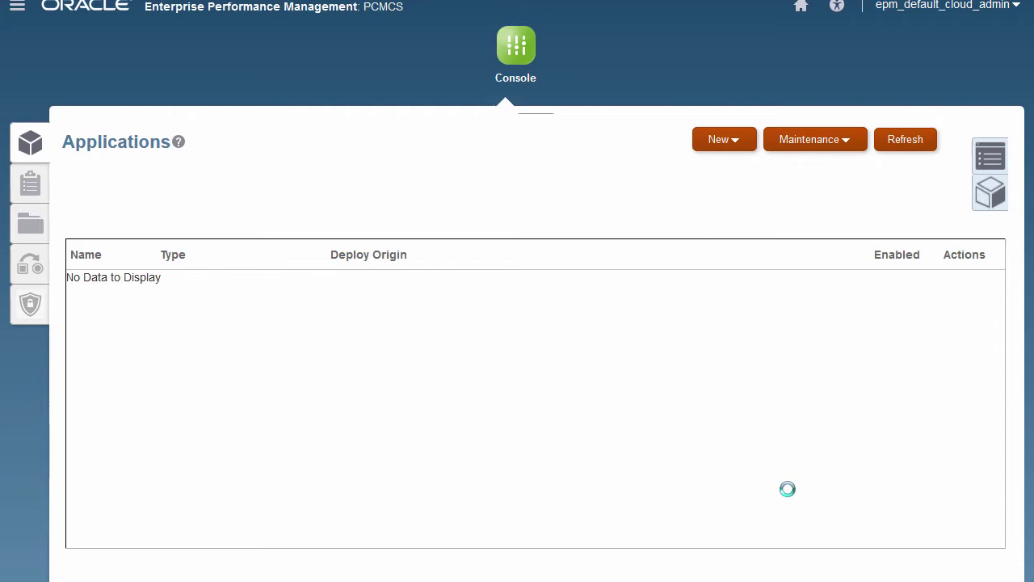
left_click(991, 178)
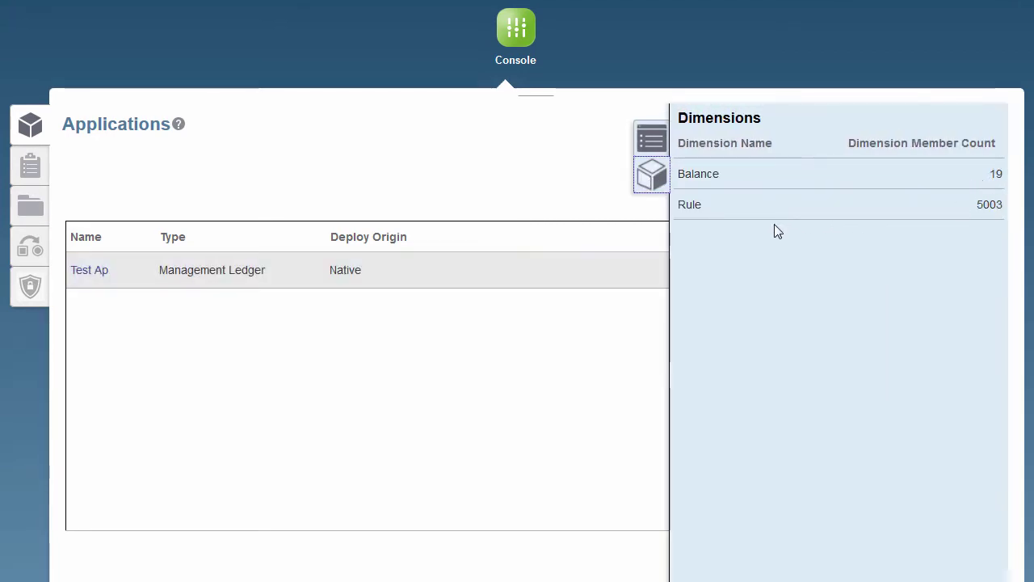
left_click(954, 272)
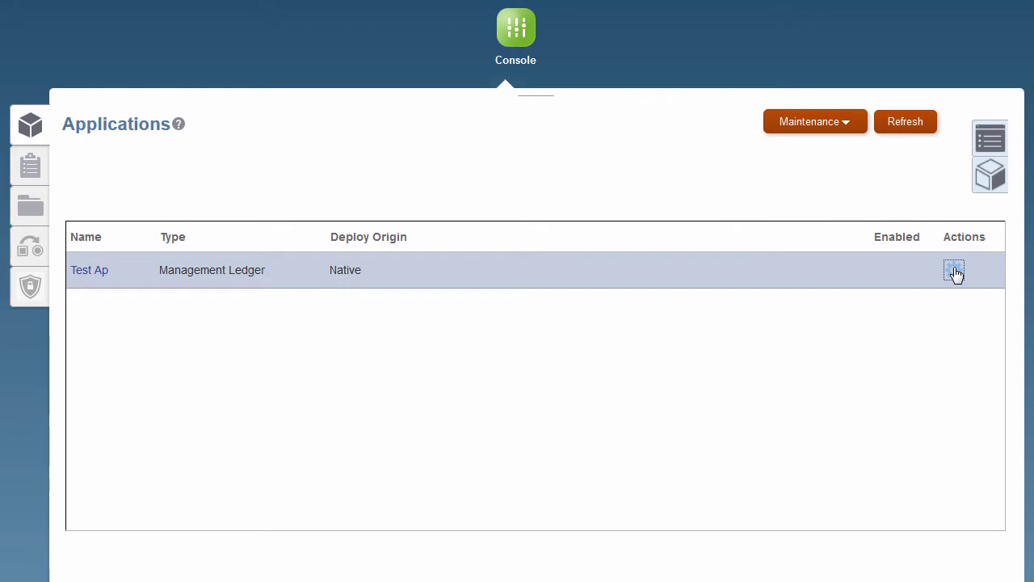
Submit an Update Dimensions job for Test Ap using Account.txt from the PCM Dimensions folder
left_click(954, 272)
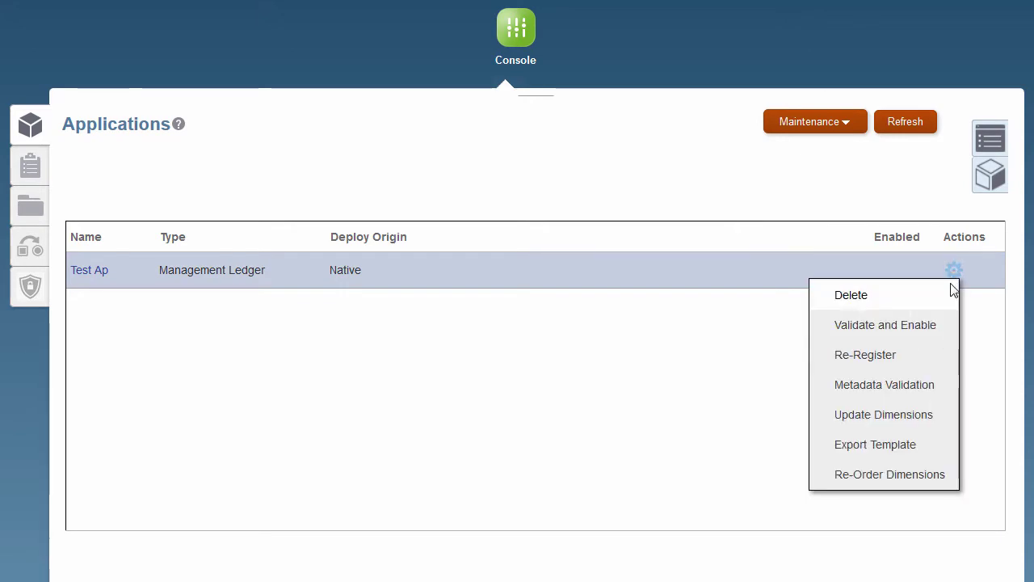
left_click(942, 426)
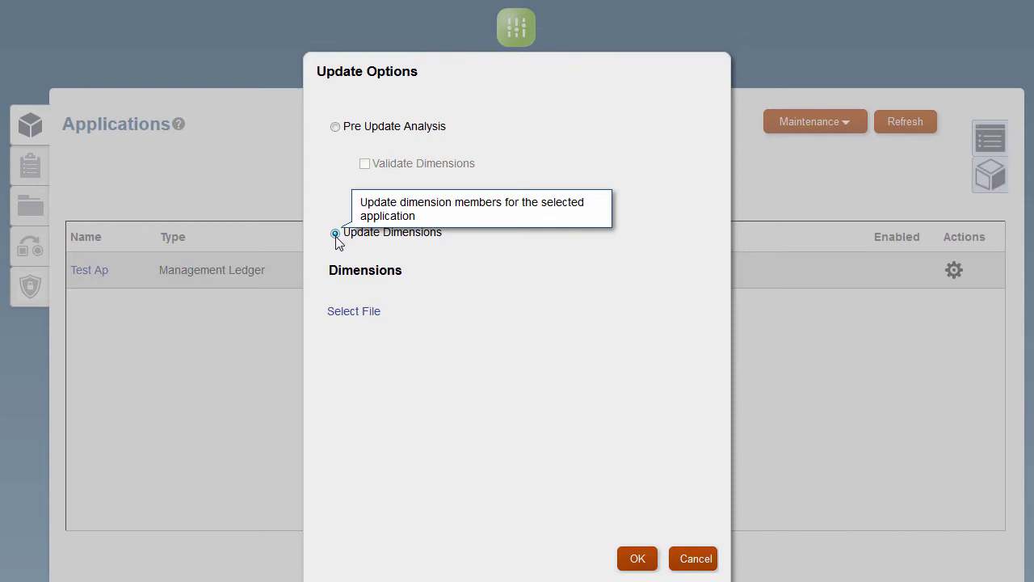
left_click(354, 313)
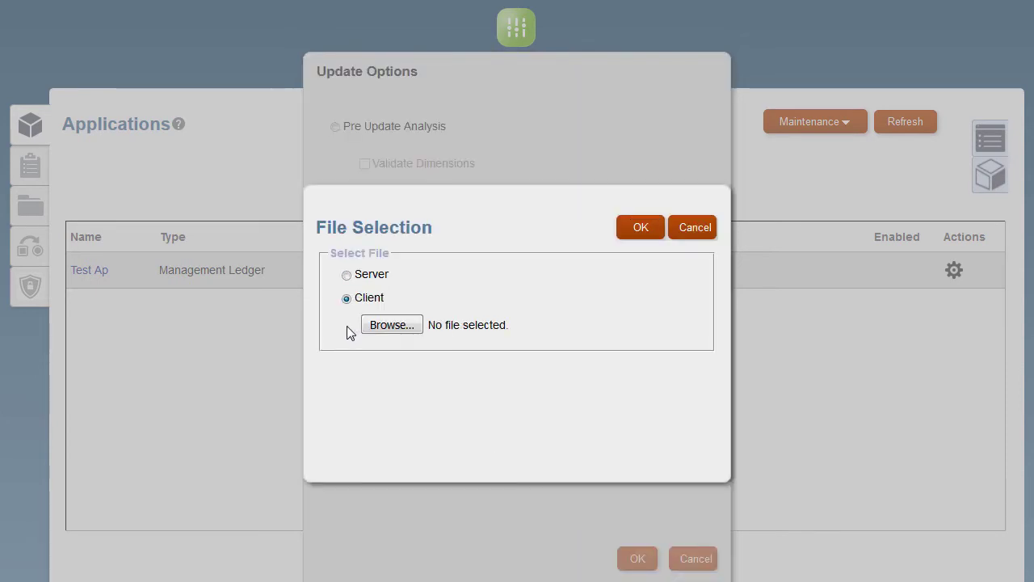
left_click(390, 327)
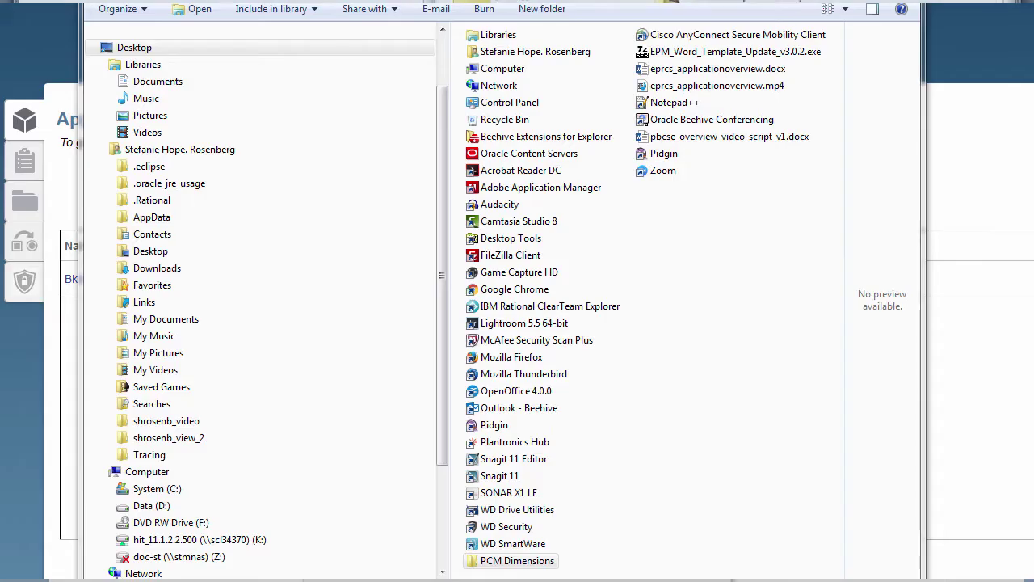
double_click(518, 563)
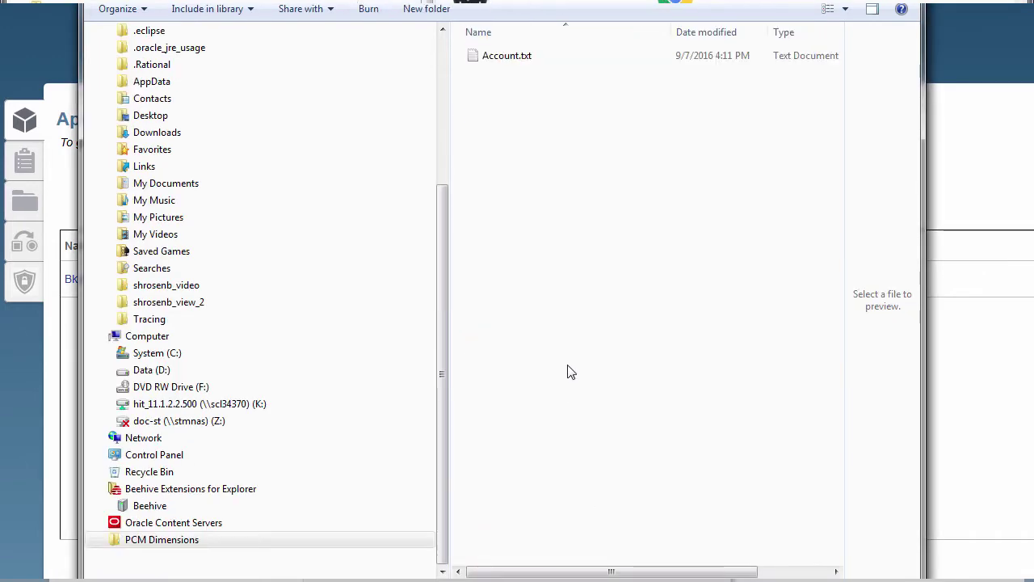
double_click(506, 55)
left_click(642, 230)
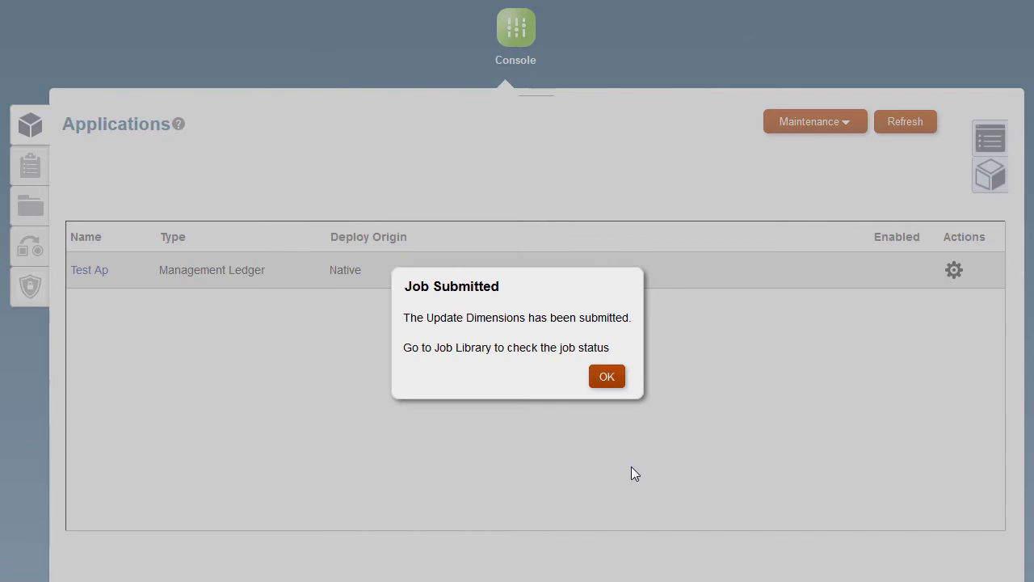
Confirm the job succeeded, then open Test Ap's Dimensions panel to download Account.csv
left_click(607, 377)
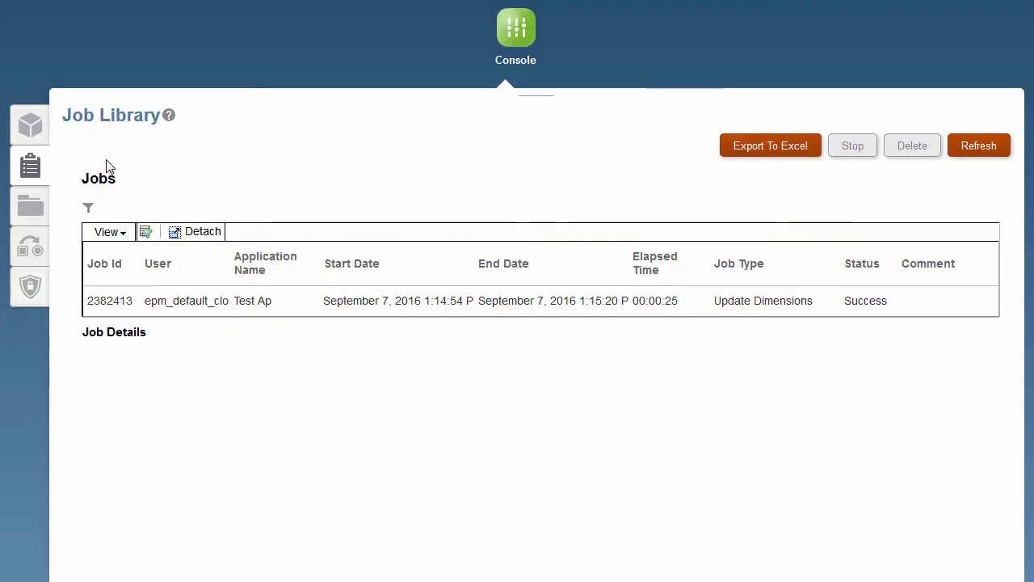
left_click(39, 131)
left_click(992, 176)
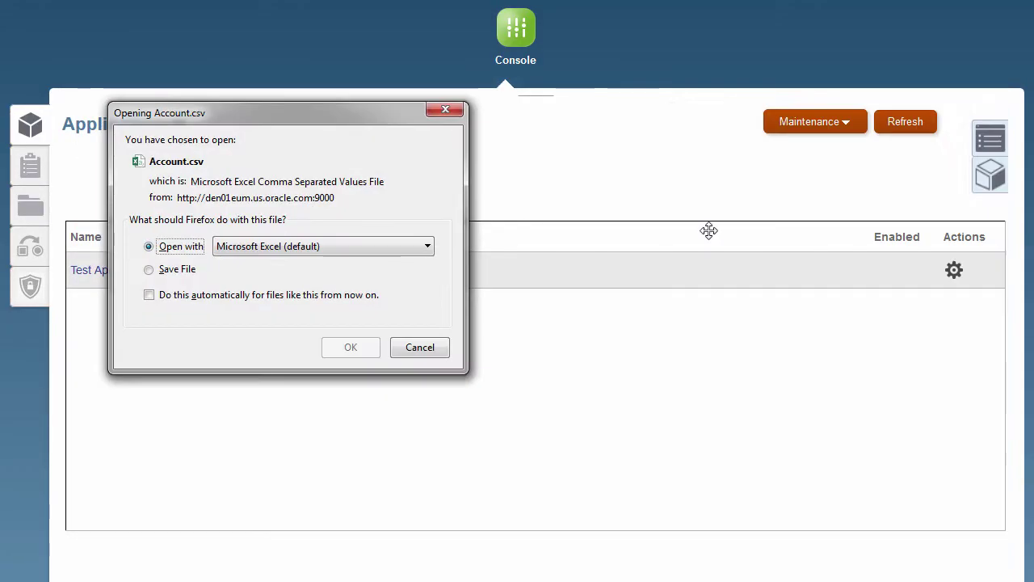
Open Account.csv in Excel and widen columns B through J so headers like STORAGE TYPE show
left_click(344, 347)
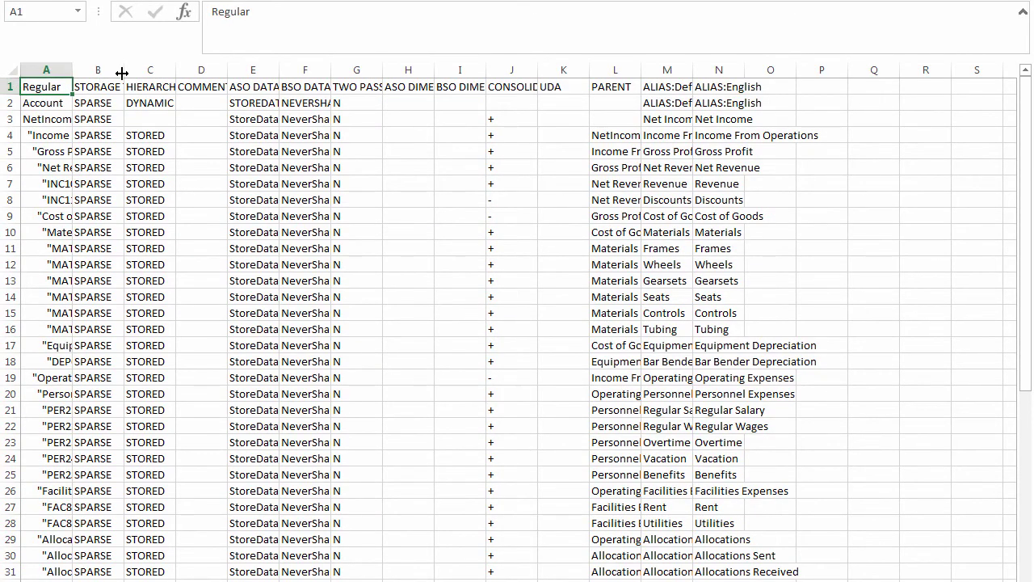
left_click_drag(124, 72, 271, 73)
left_click_drag(320, 72, 577, 67)
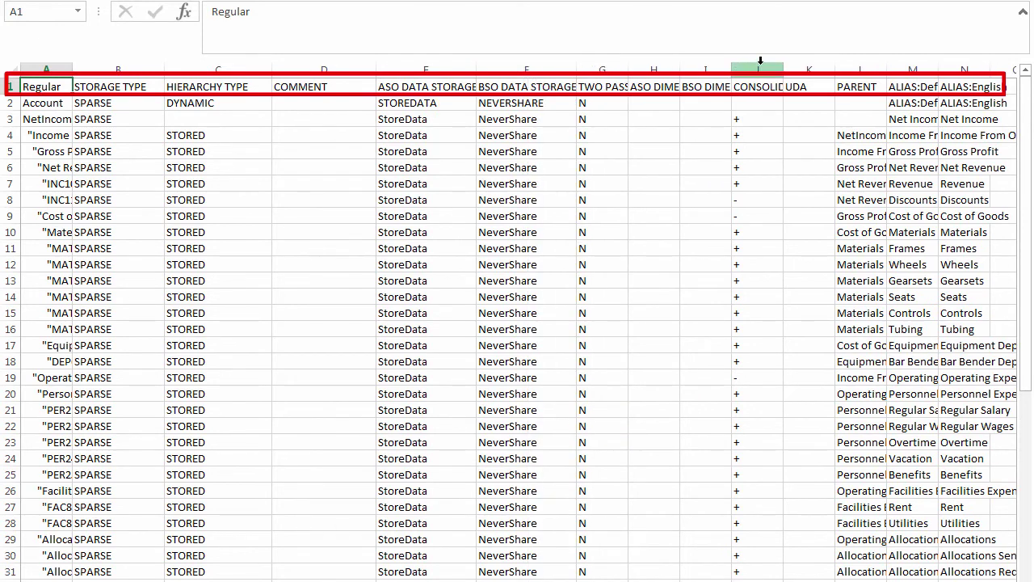
left_click_drag(783, 67, 803, 67)
scroll(734, 269, "right", 1)
scroll(1009, 339, "right", 1)
scroll(1009, 340, "left", 2)
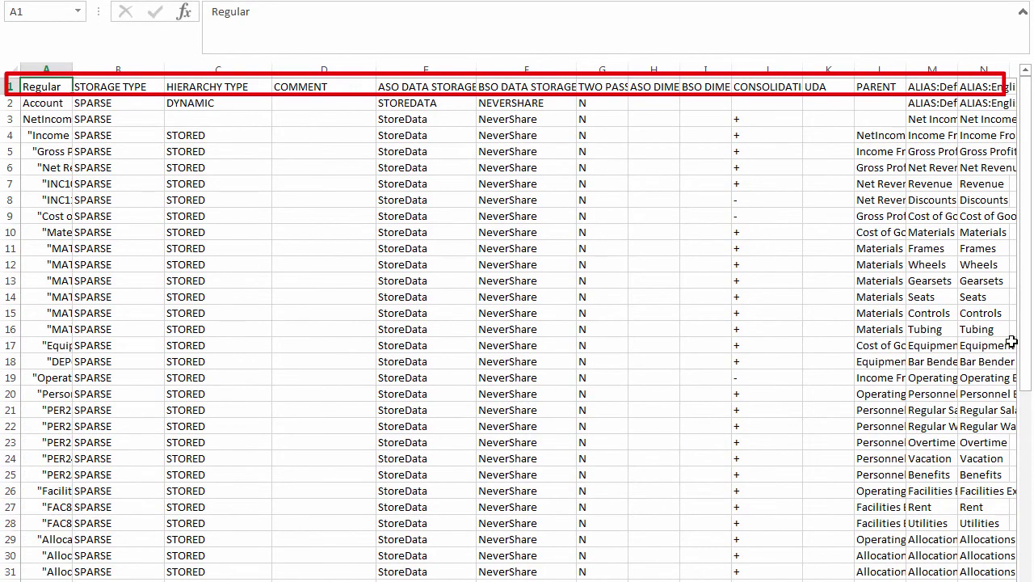
mouse_move(1024, 323)
left_mouse_down()
mouse_move(1024, 344)
mouse_move(1022, 312)
left_mouse_up()
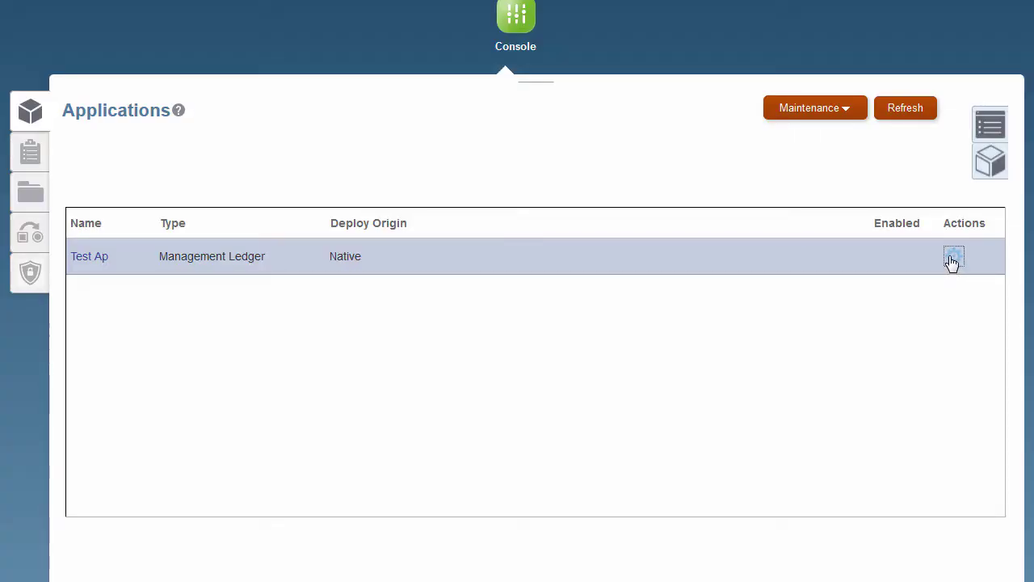
Deploy Test Ap's Essbase database now as an Update Database with Preserve Data
left_click(952, 258)
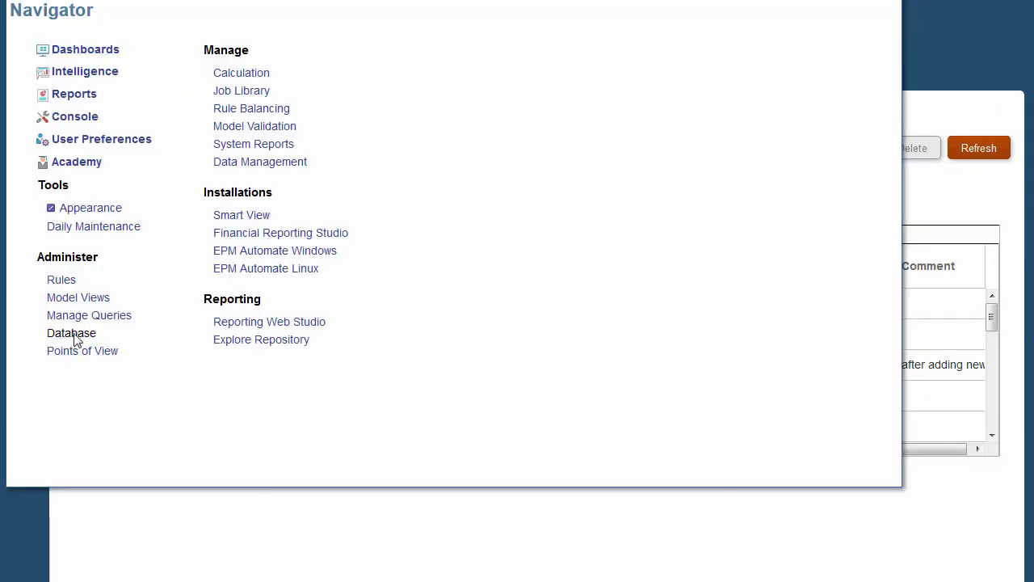
left_click(71, 333)
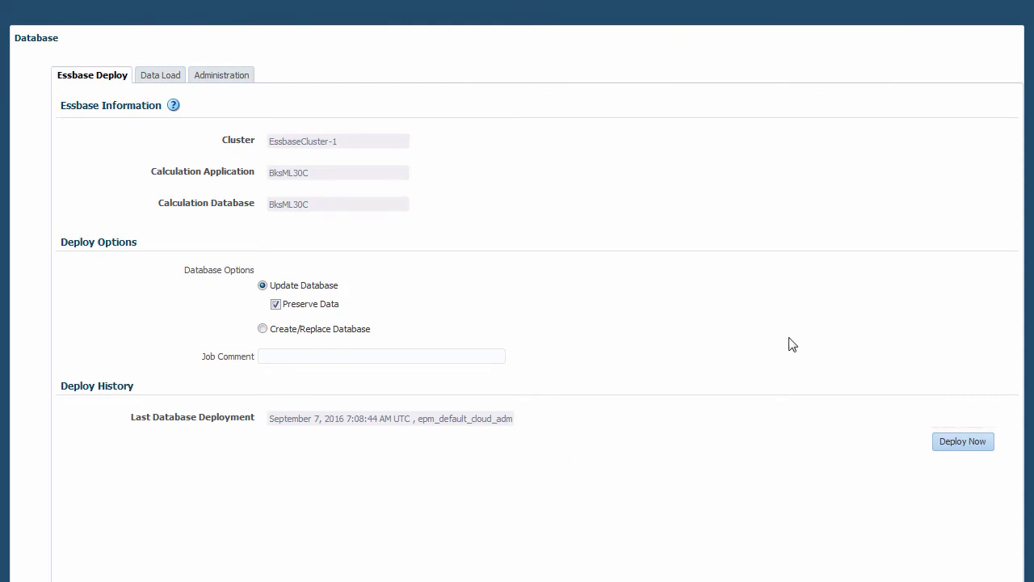
left_click(977, 450)
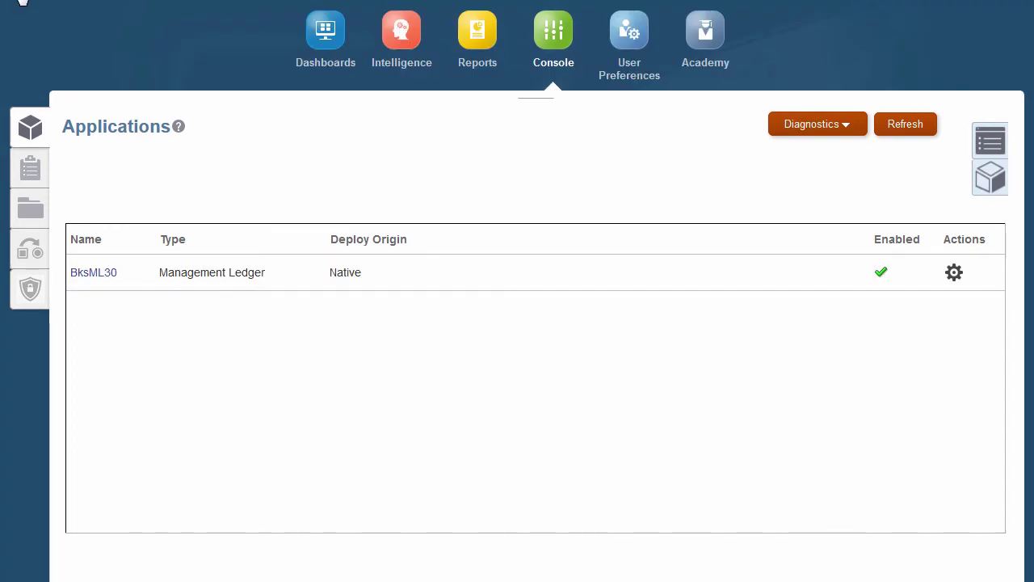
Add a Draft point of view with Year 2015, Period July and Scenario Actual
left_click(23, 2)
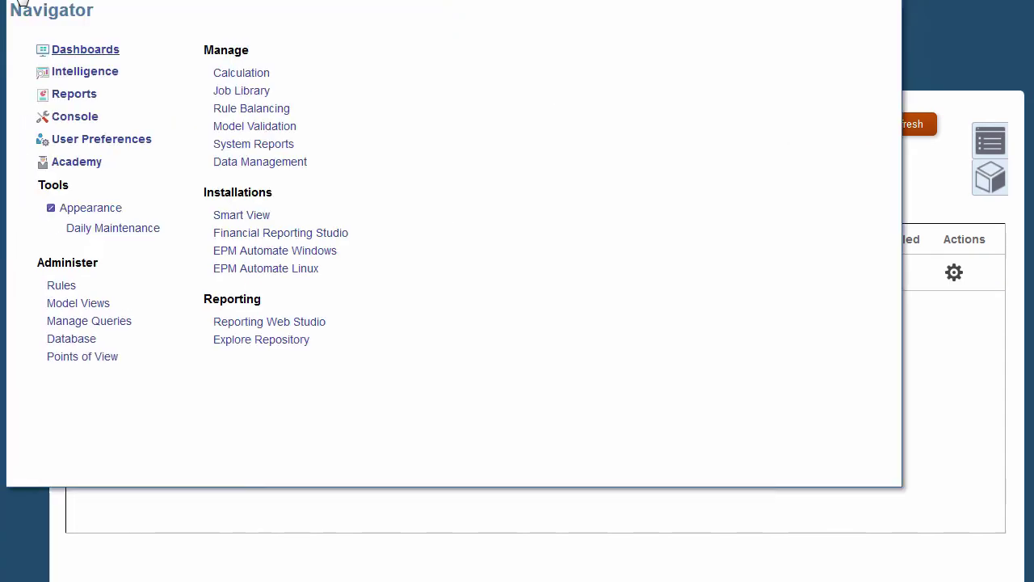
left_click(75, 361)
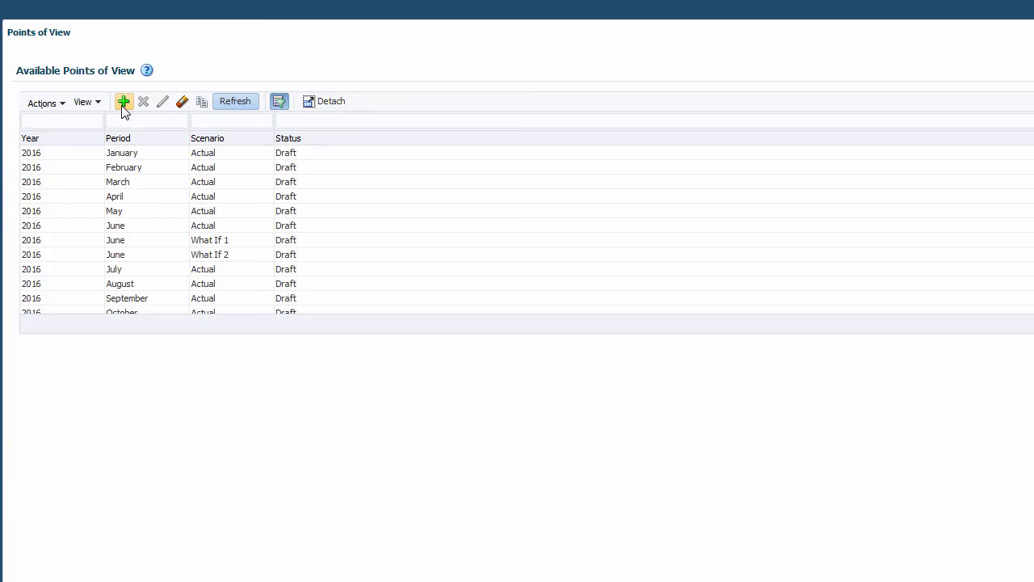
left_click(122, 103)
left_click(712, 247)
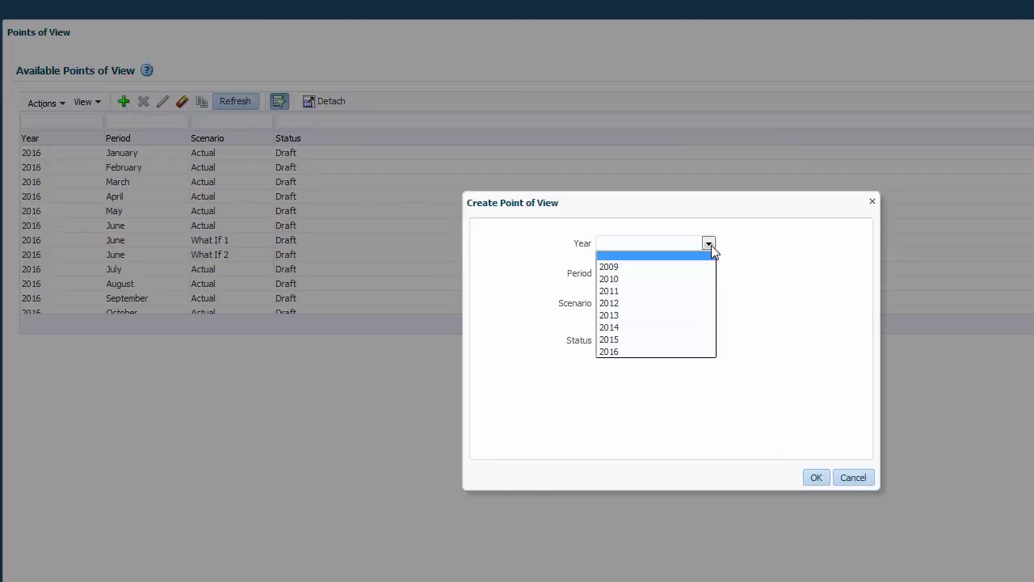
left_click(644, 338)
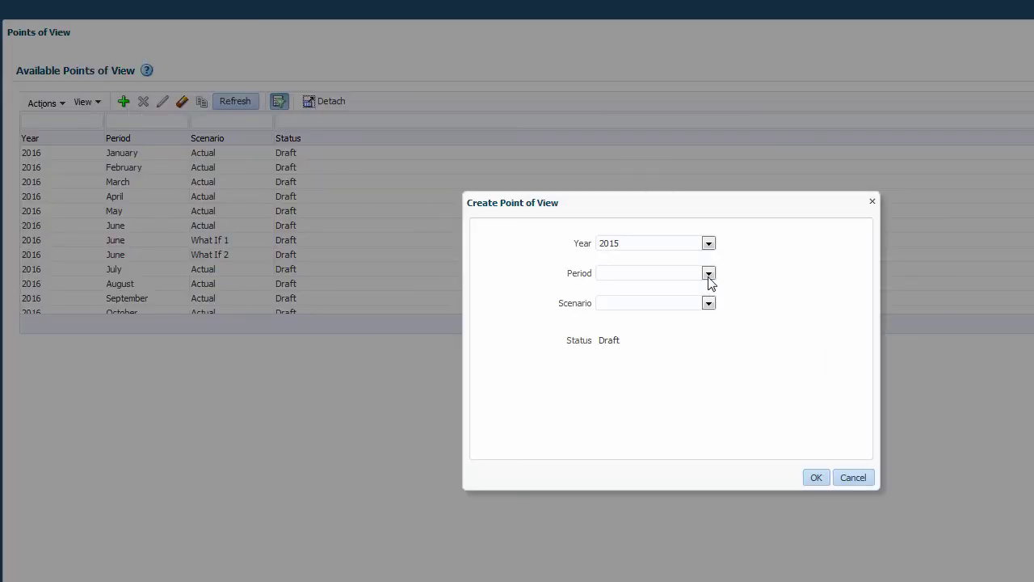
left_click(709, 275)
left_click(649, 372)
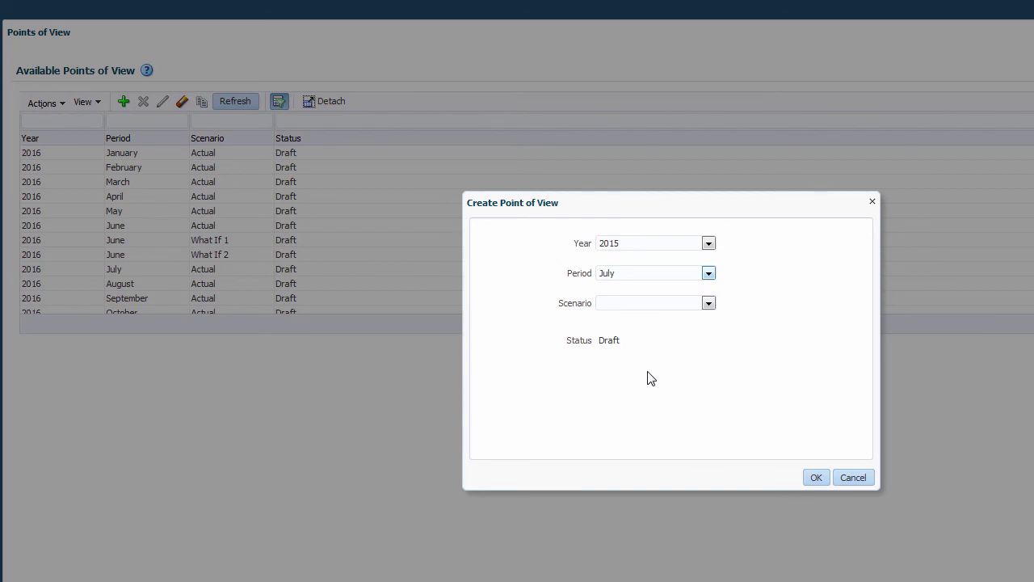
left_click(708, 304)
left_click(683, 328)
left_click(813, 477)
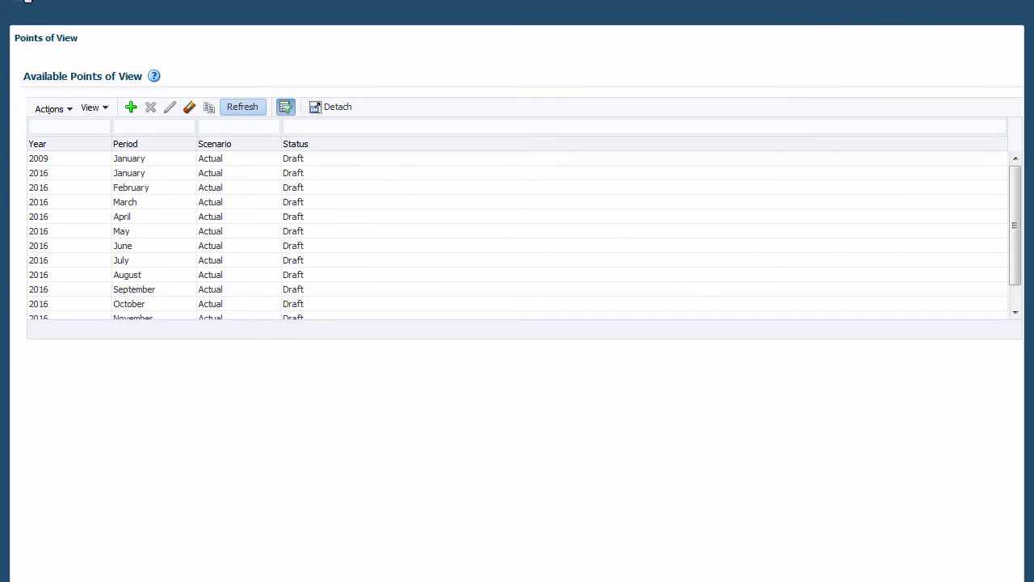
left_click(27, 2)
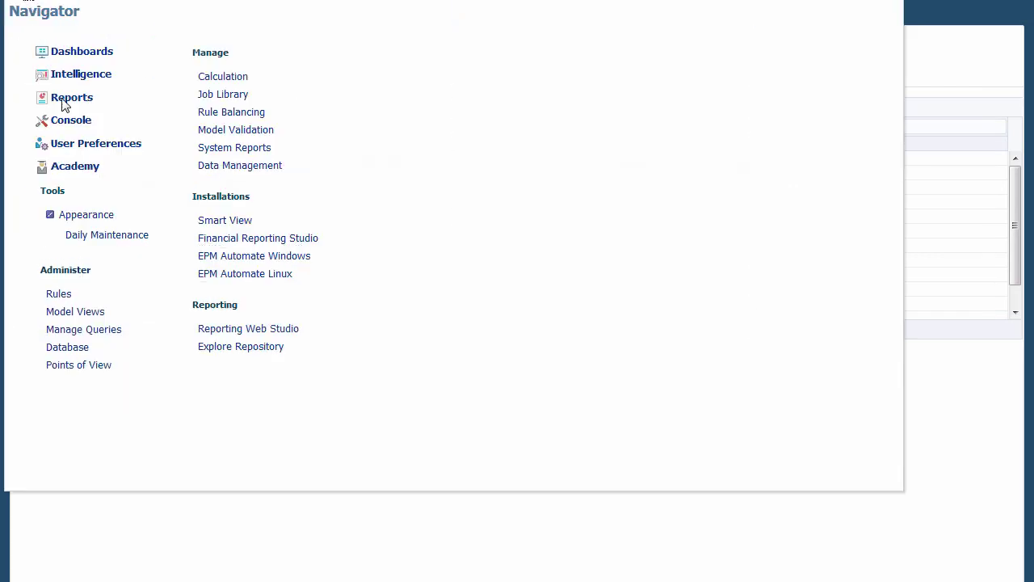
Set Manage Rules to 2015 July Actual and add rule set Activity Costing with a description
left_click(59, 288)
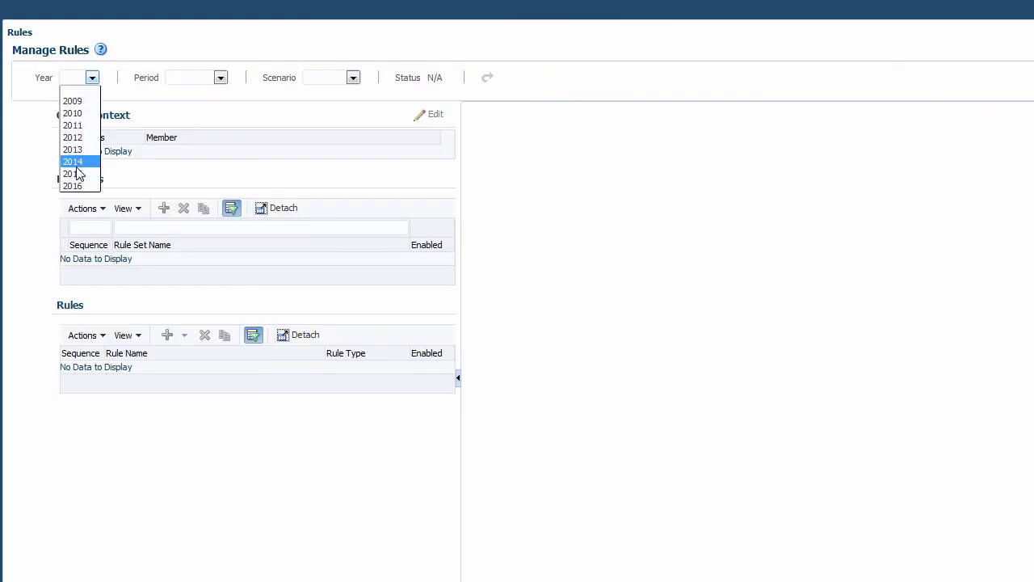
left_click(73, 170)
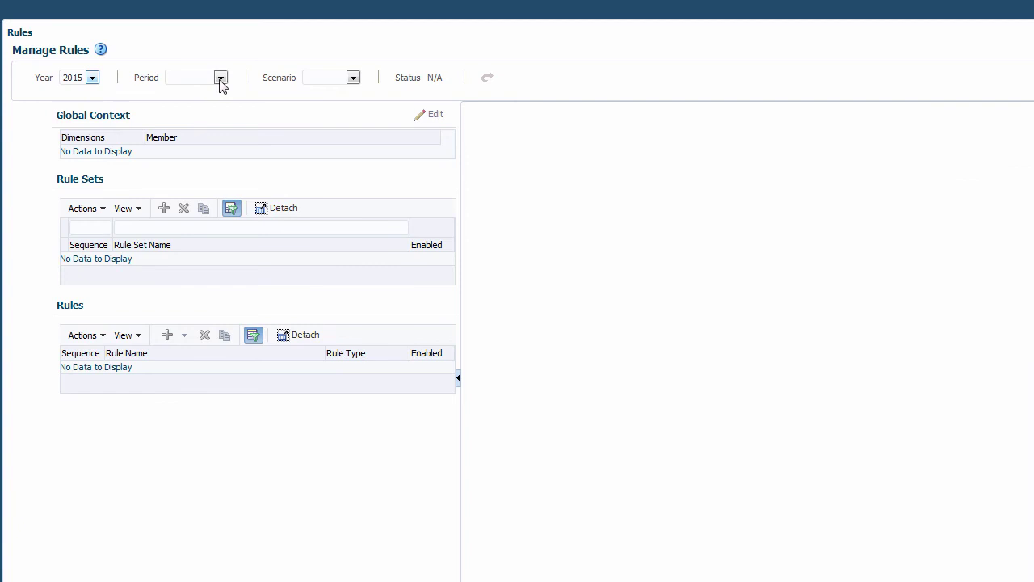
left_click(219, 77)
left_click(192, 174)
left_click(353, 78)
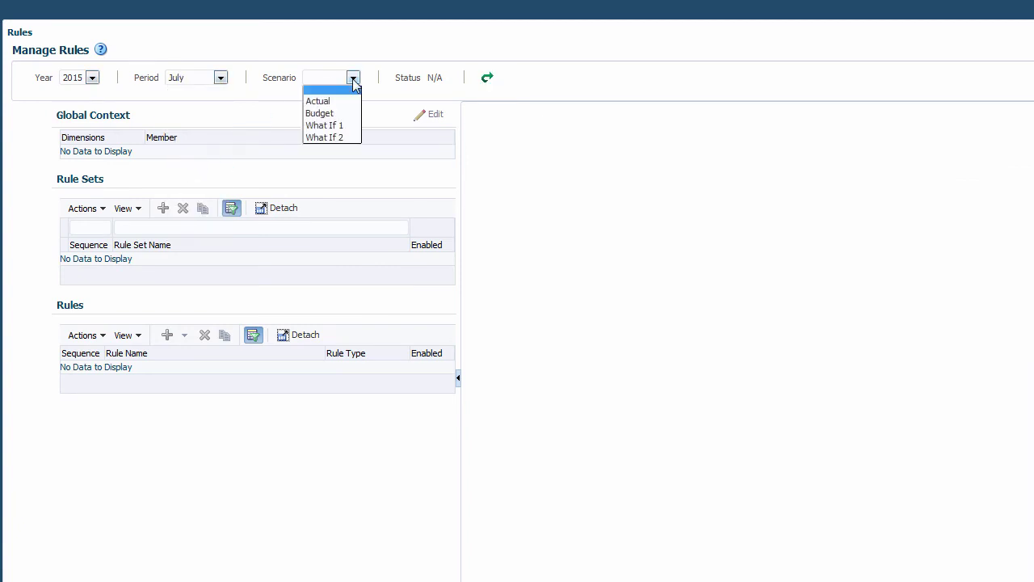
left_click(323, 101)
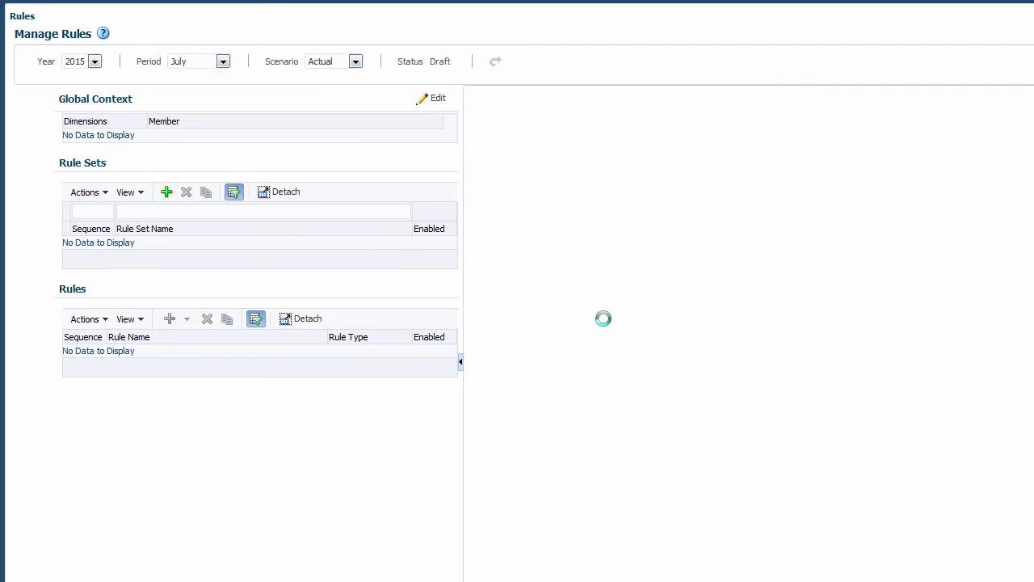
left_click(167, 191)
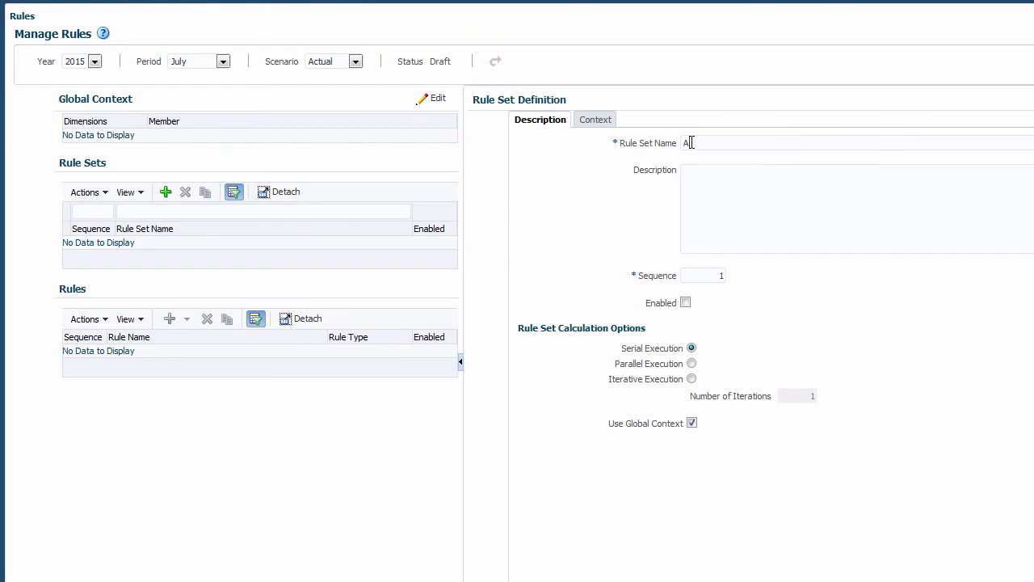
key("Tab")
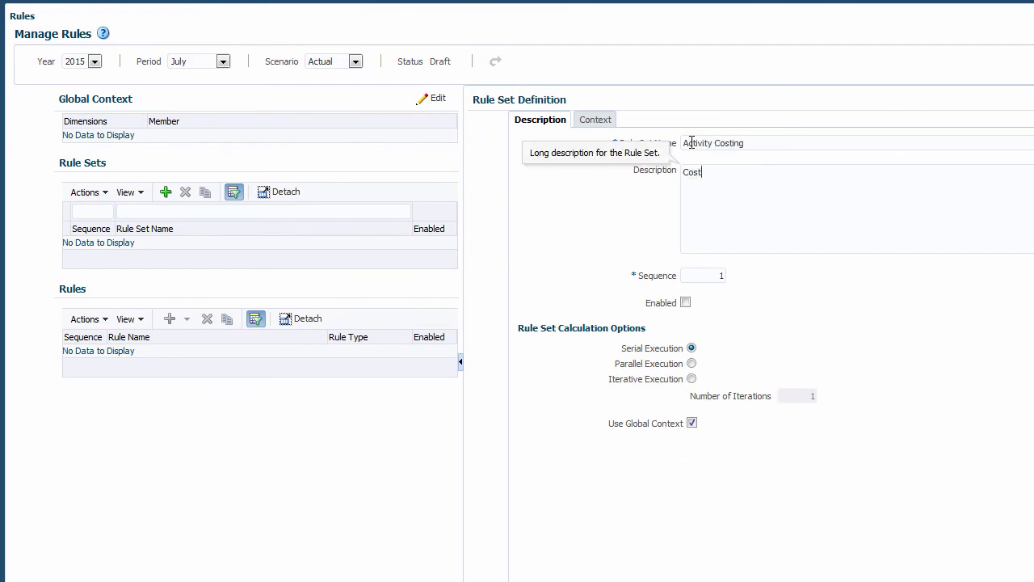